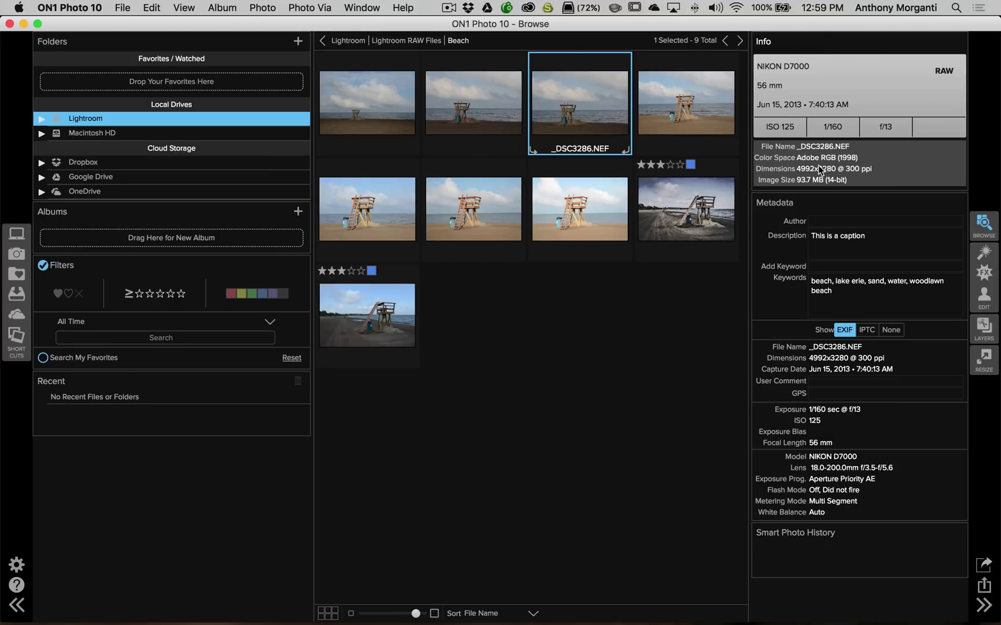
click(873, 304)
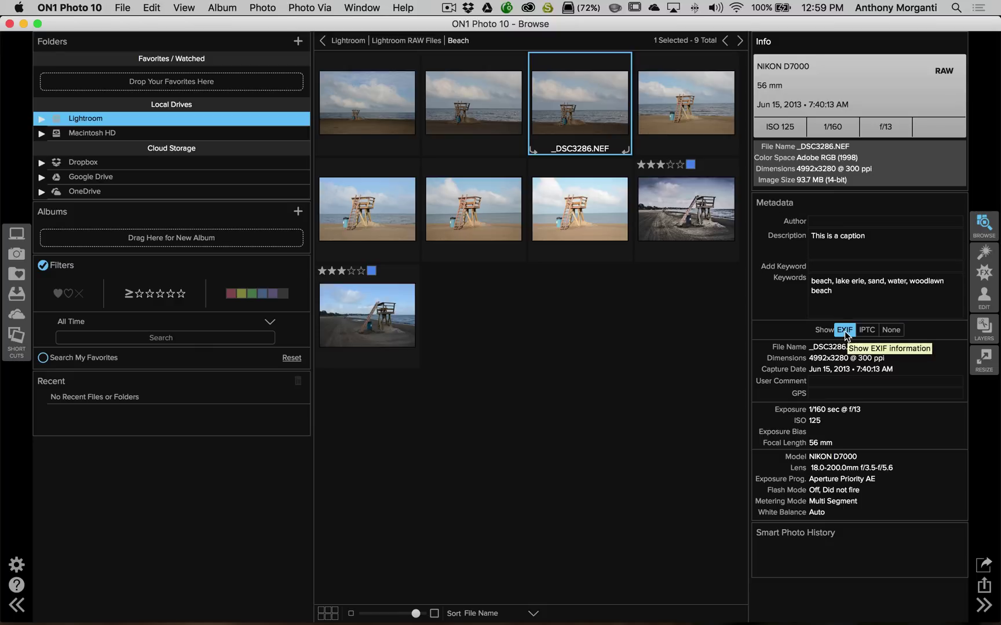
click(864, 330)
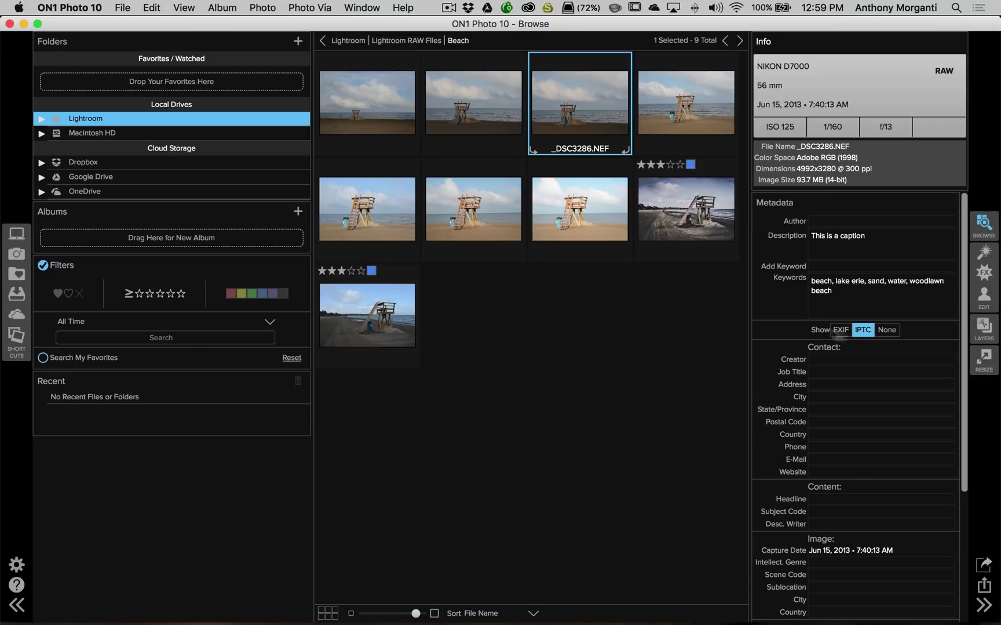
click(844, 330)
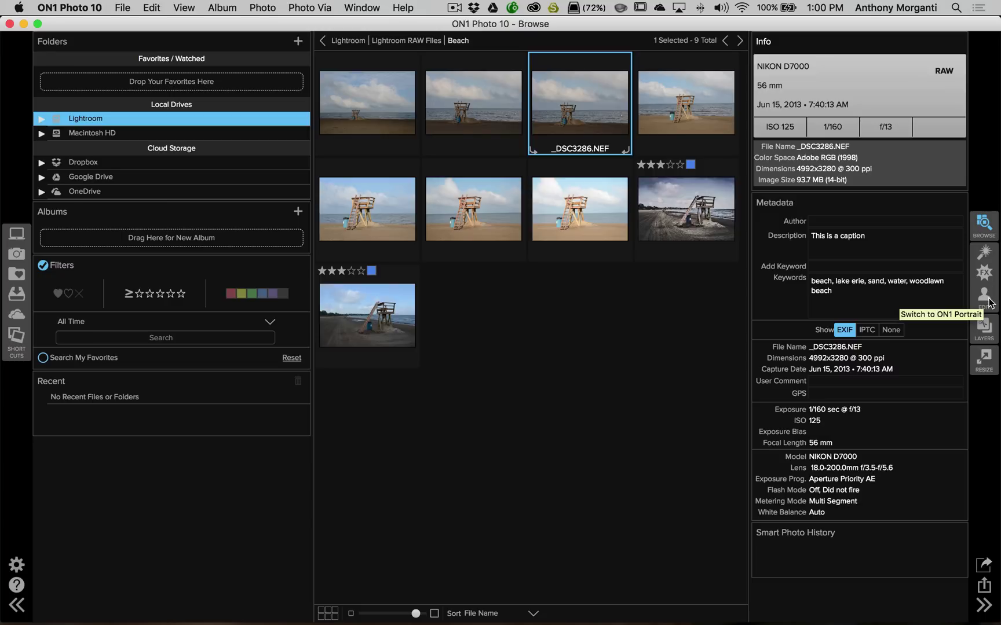
click(986, 332)
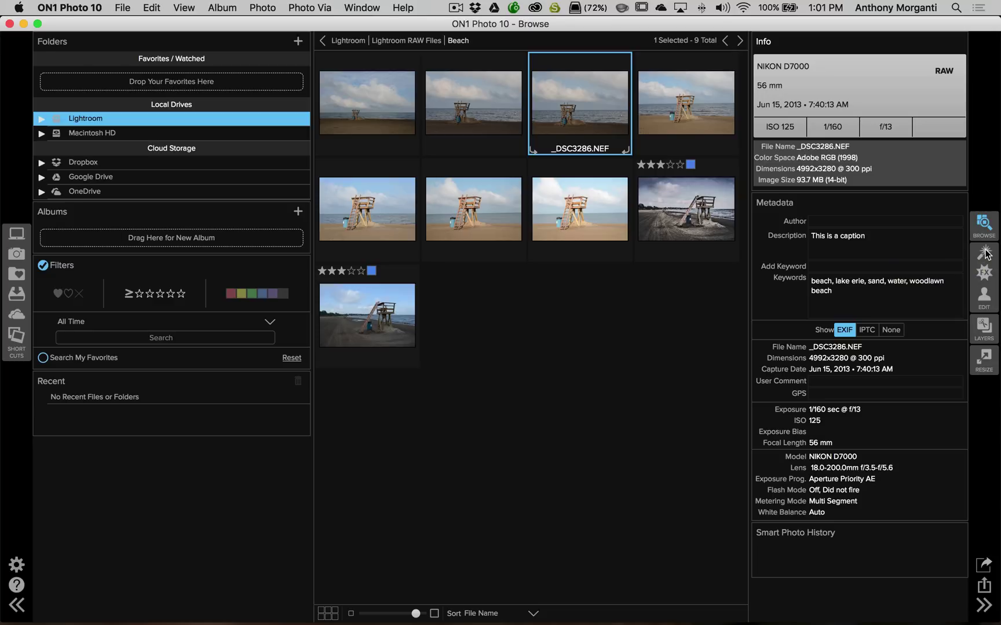
Step: Open _DSC3286.NEF in Enhance as an edited copy with 8-bit bit depth
click(985, 253)
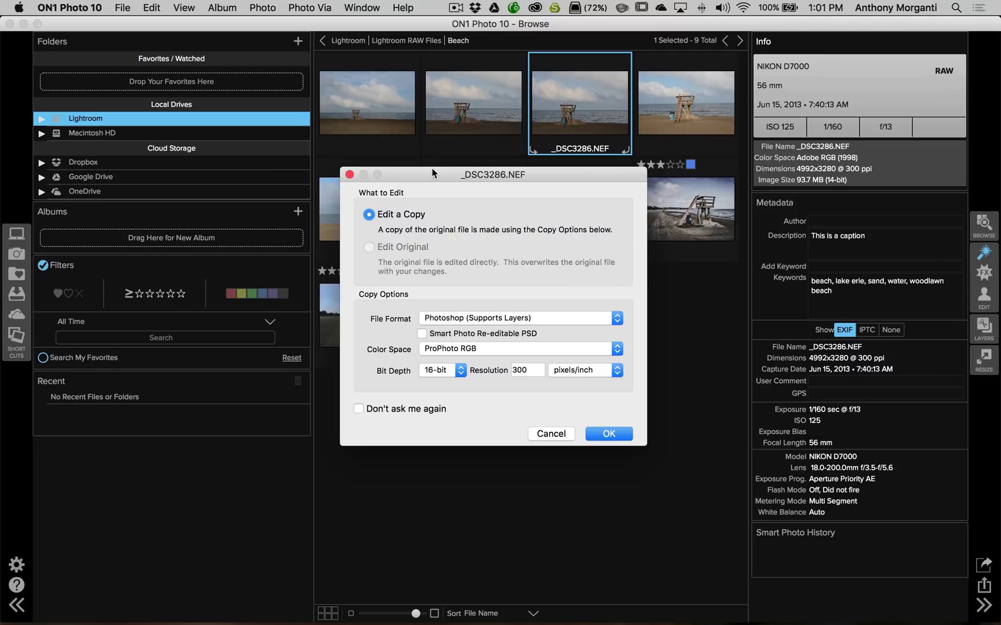
drag(428, 176, 484, 145)
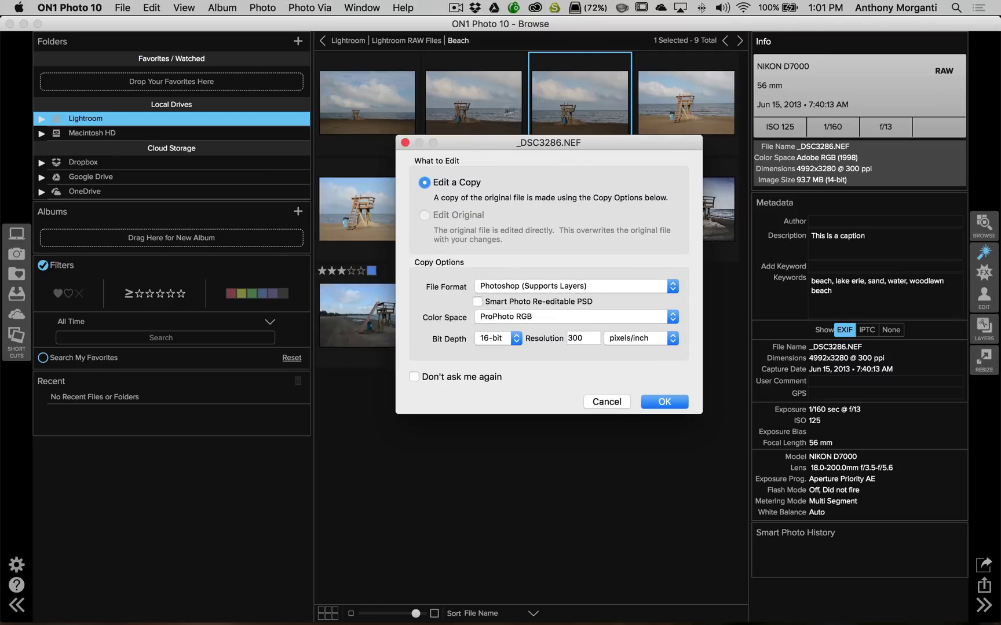
click(478, 341)
click(488, 317)
Step: Confirm the What to Edit settings to open _DSC3286 copy.psd in Enhance
click(664, 402)
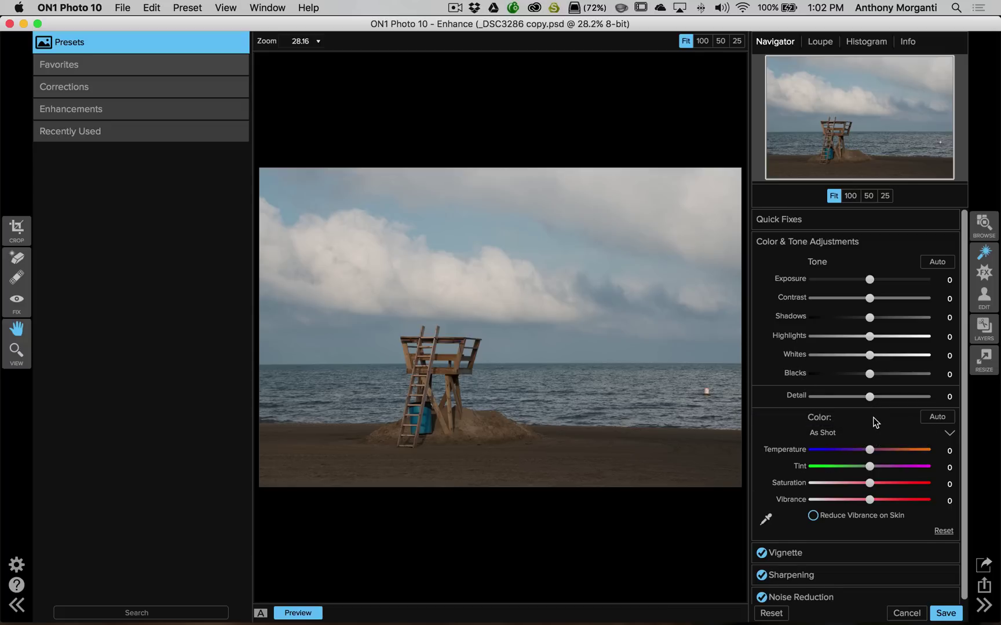
Step: Raise Shadows to 50 and lower Highlights to -48 in Color & Tone Adjustments
scroll(872, 418, down, 1)
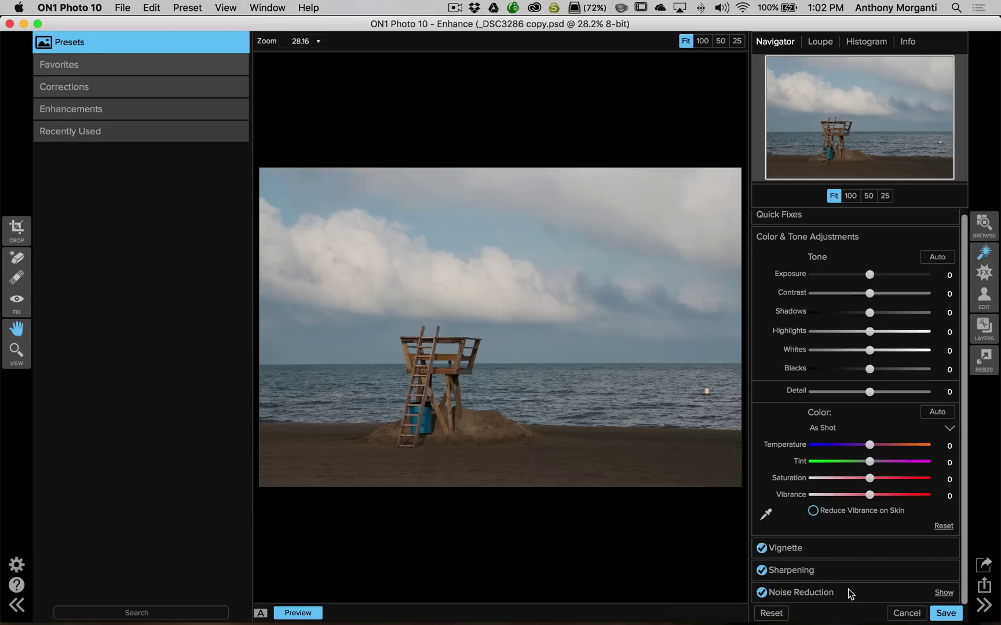
scroll(904, 531, up, 1)
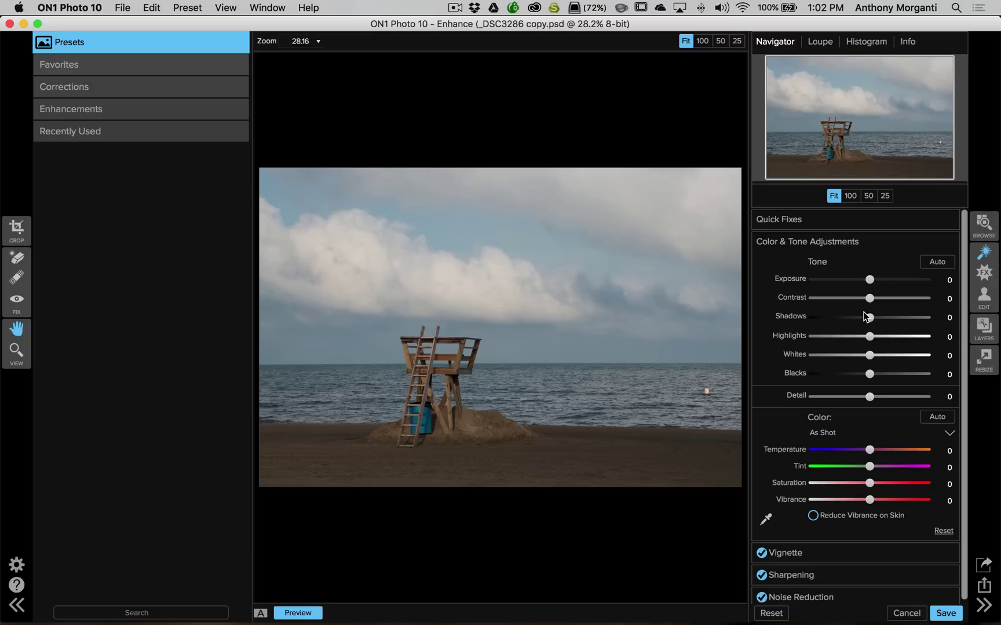
drag(870, 318, 914, 318)
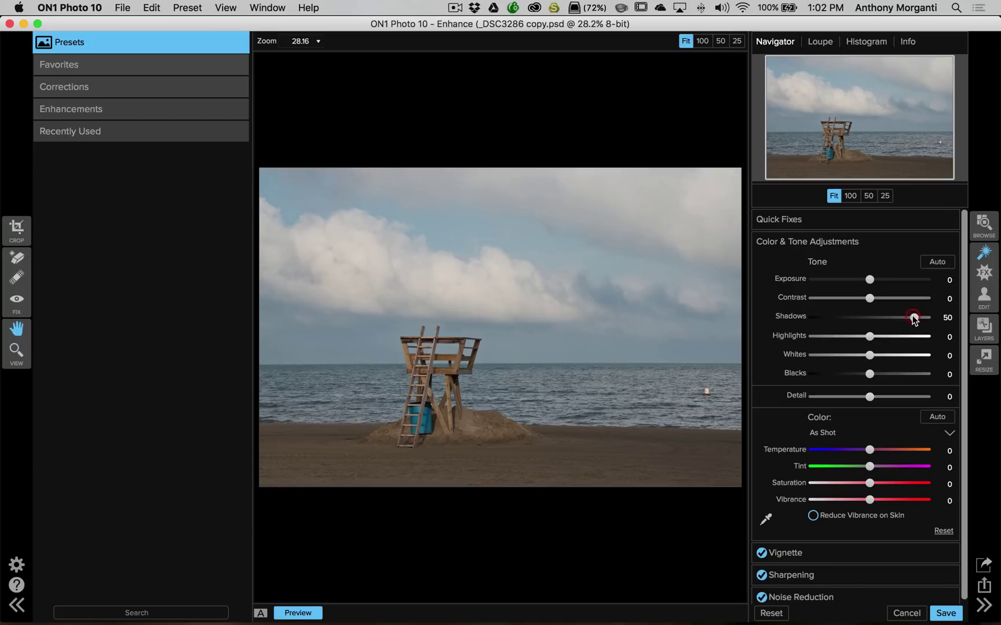
drag(866, 342, 887, 400)
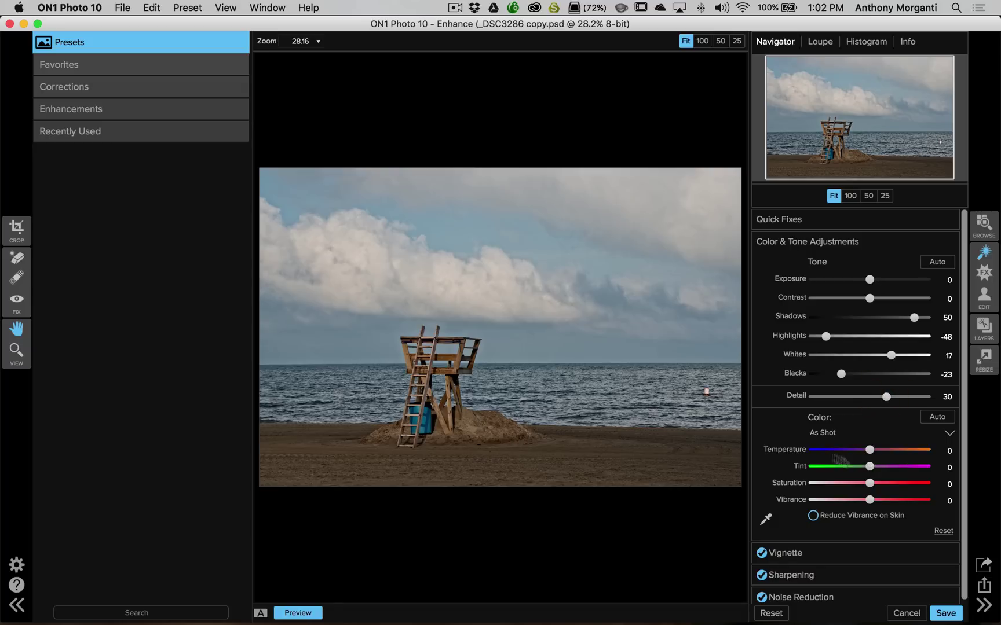
Step: Raise the Saturation slider to 8 in the Color section
scroll(826, 448, down, 1)
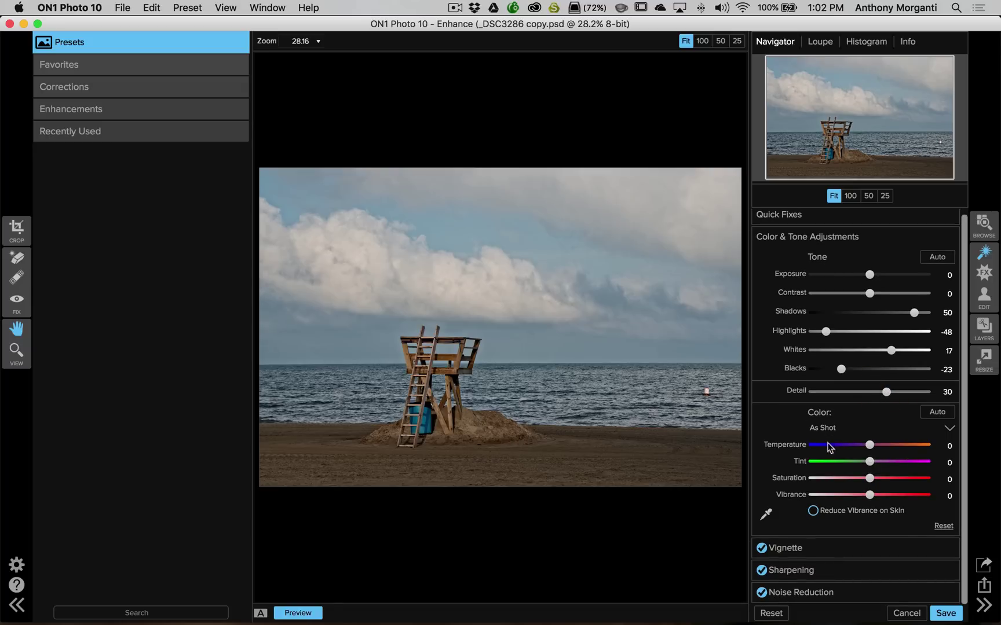
drag(870, 480, 882, 495)
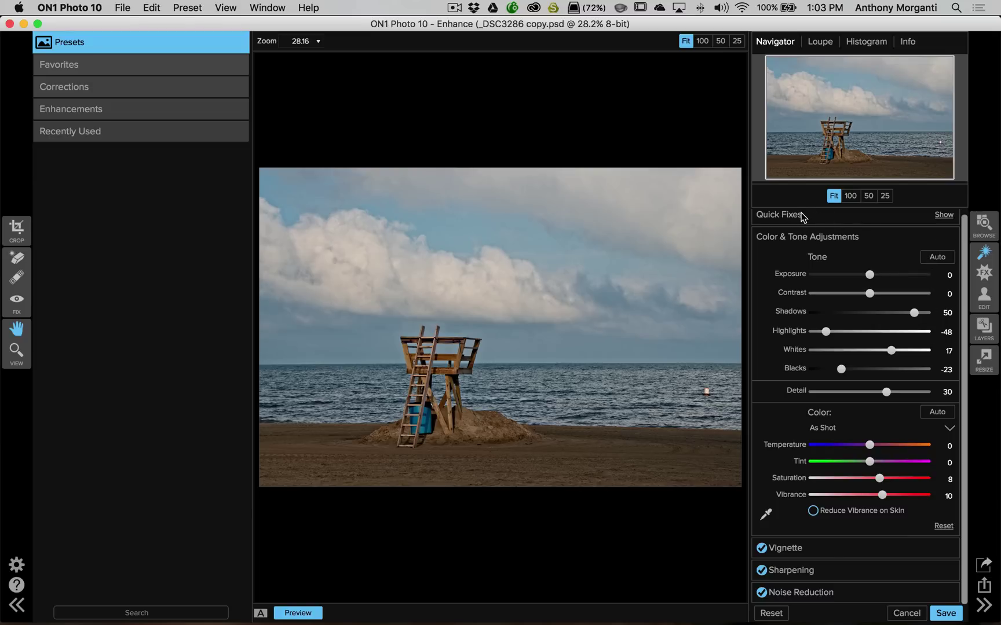
click(946, 215)
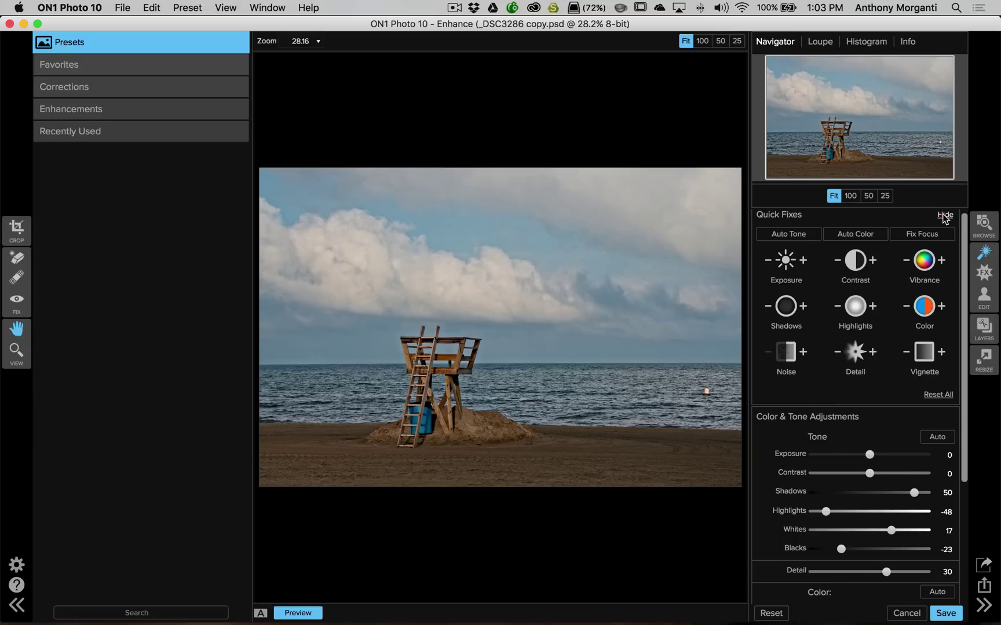
click(944, 216)
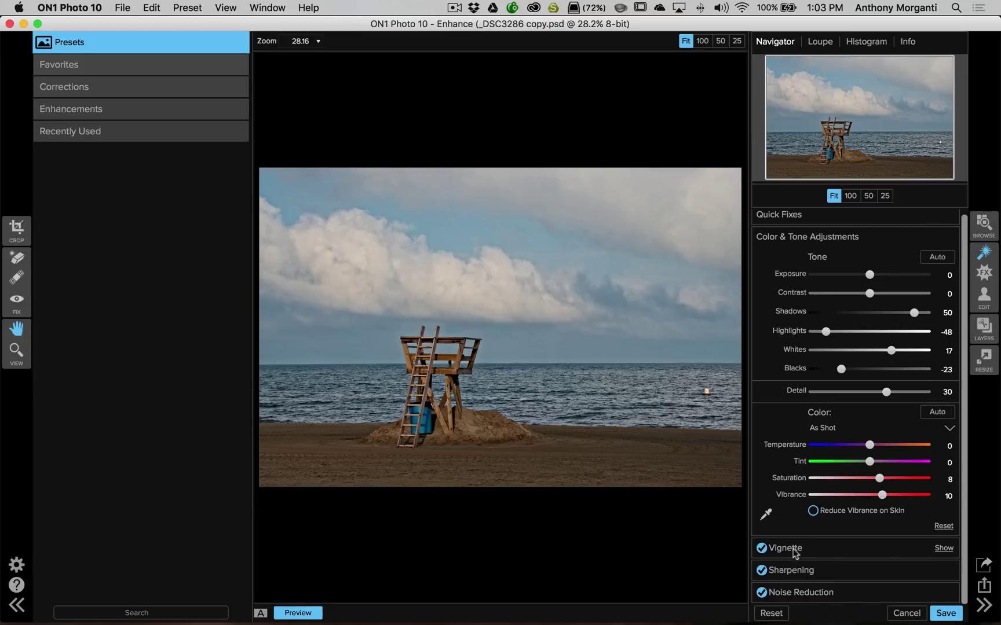
Step: Apply a Subtle vignette after trying Strong, show its Advanced settings, and expand Sharpening
click(936, 547)
scroll(903, 521, down, 3)
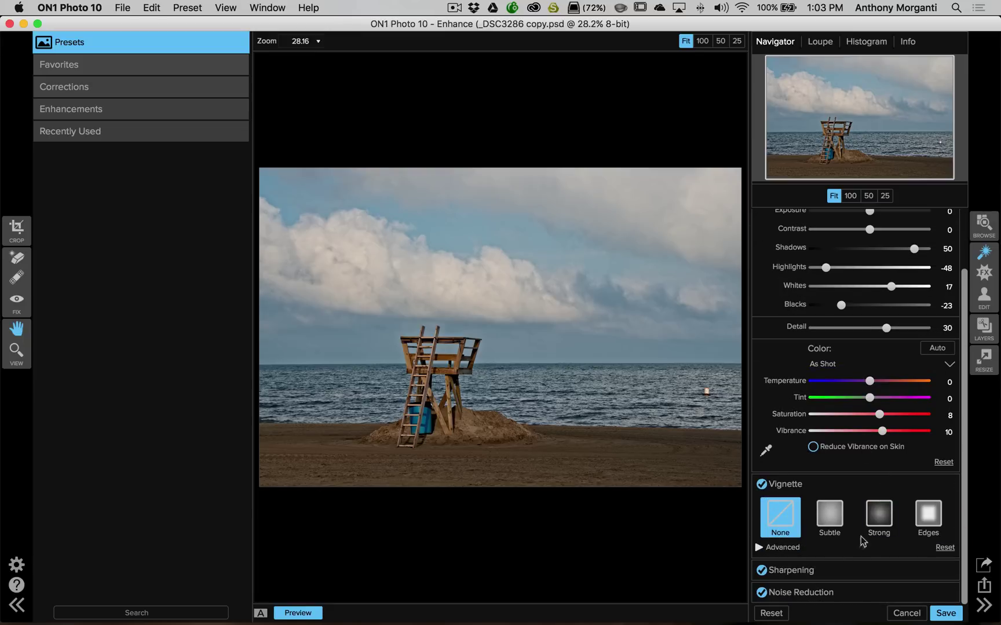
click(869, 516)
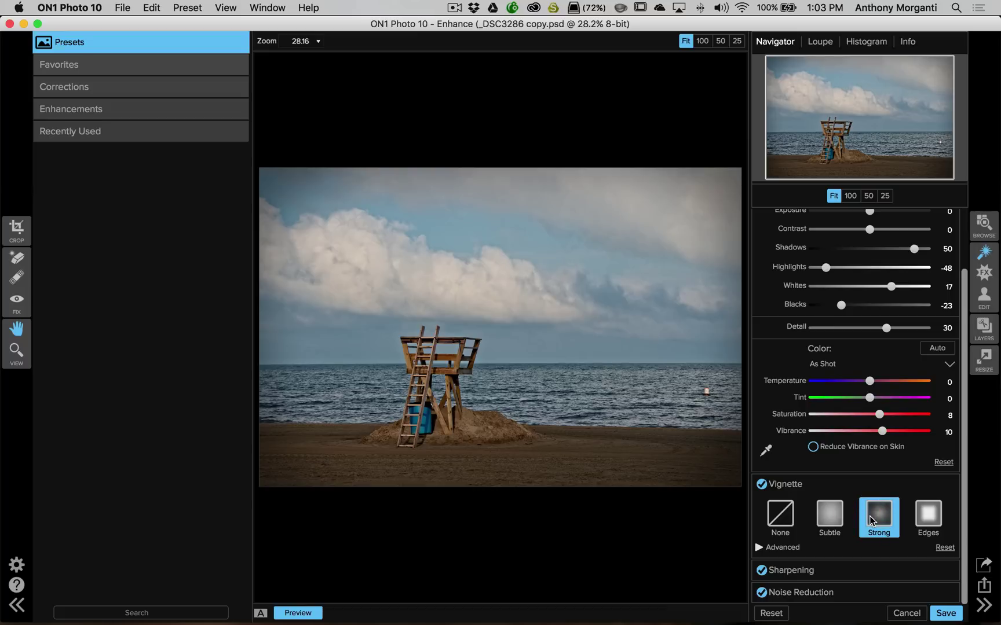
click(820, 519)
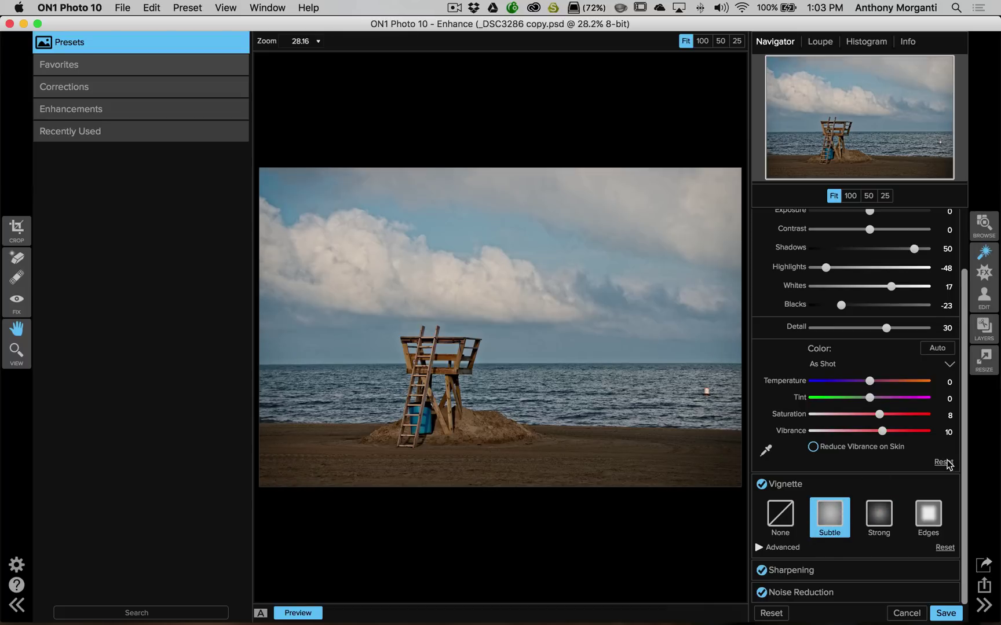
click(764, 548)
scroll(768, 548, down, 5)
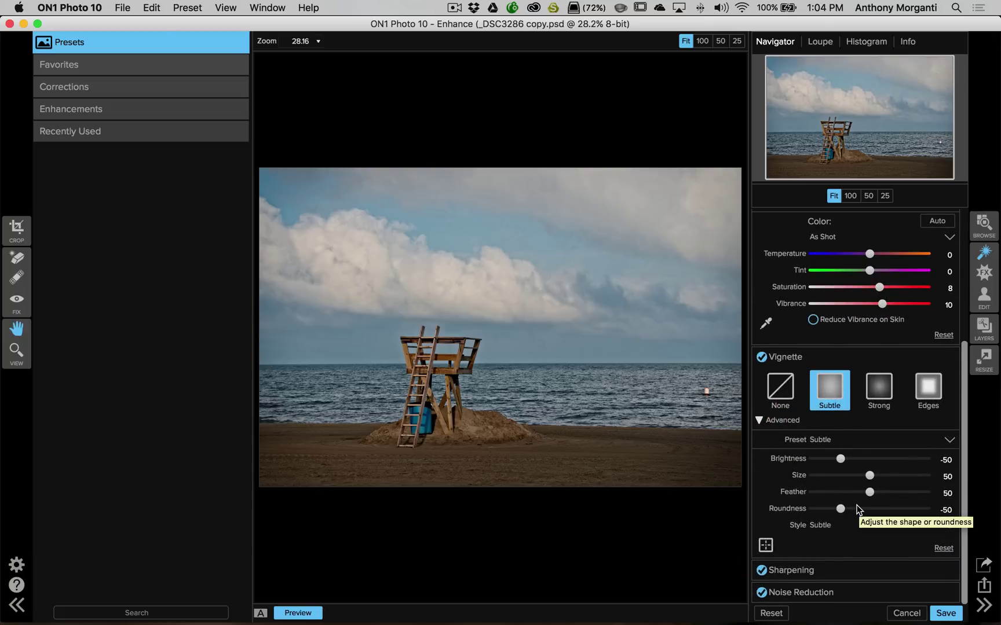
click(840, 567)
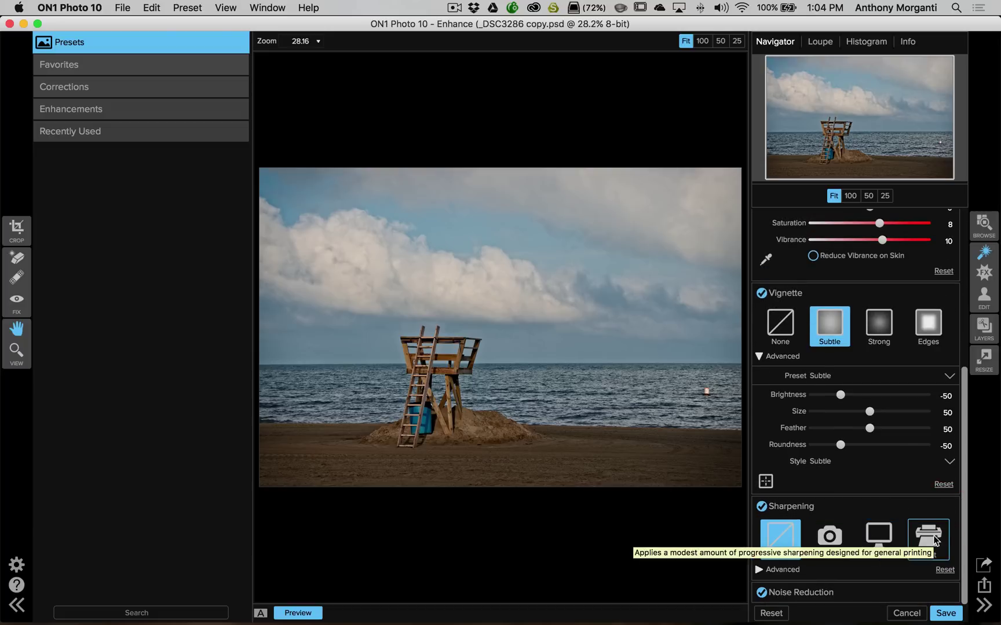
Step: Apply Screen sharpening and reveal its detailed settings
click(877, 538)
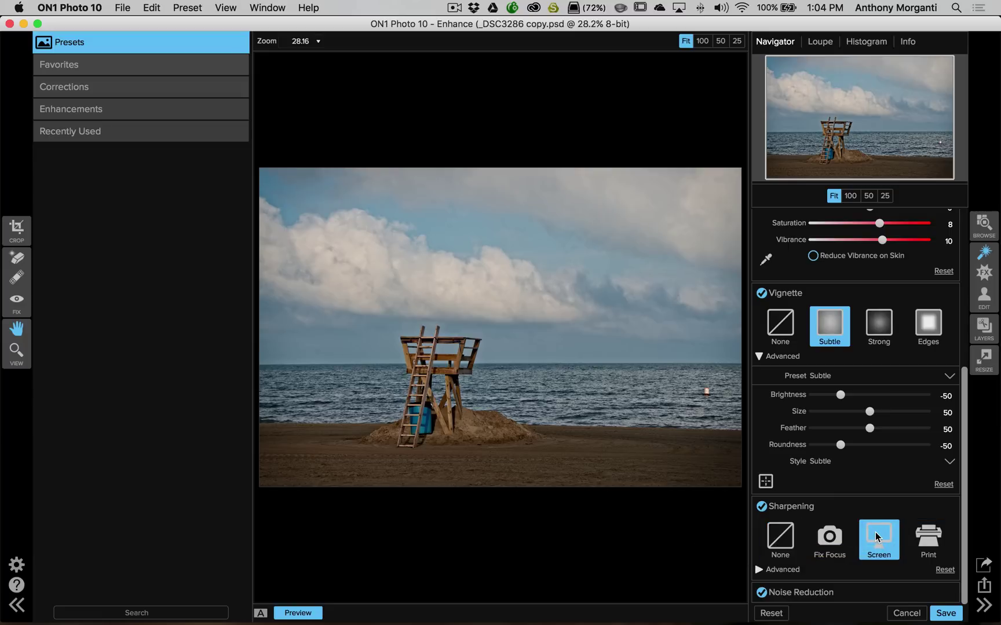
click(758, 571)
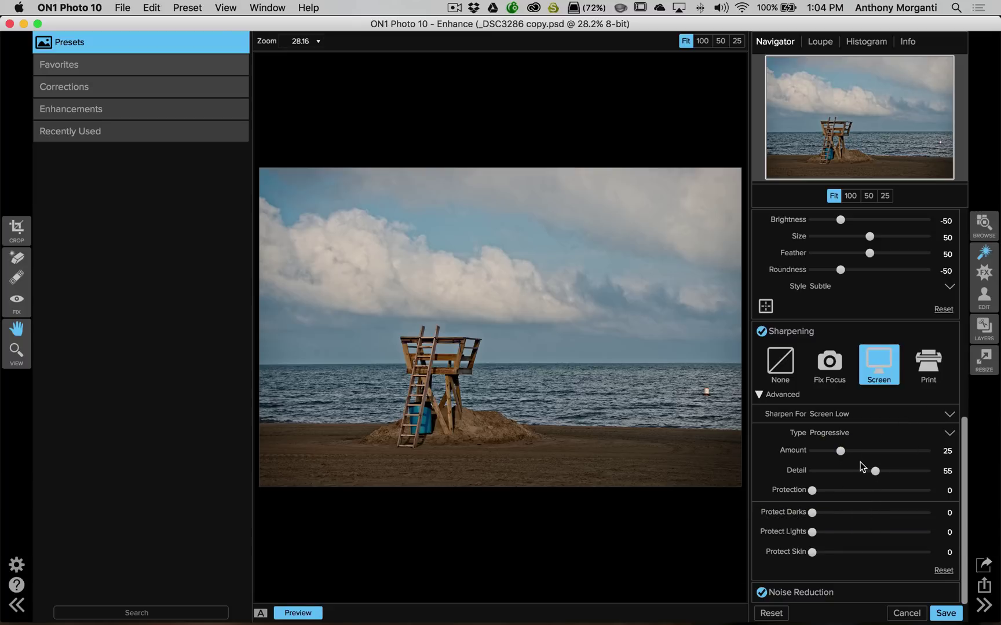
Step: Apply the Moderate noise reduction preset after trying Subtle (Luminance 30, Color 80, Detail 25)
click(933, 593)
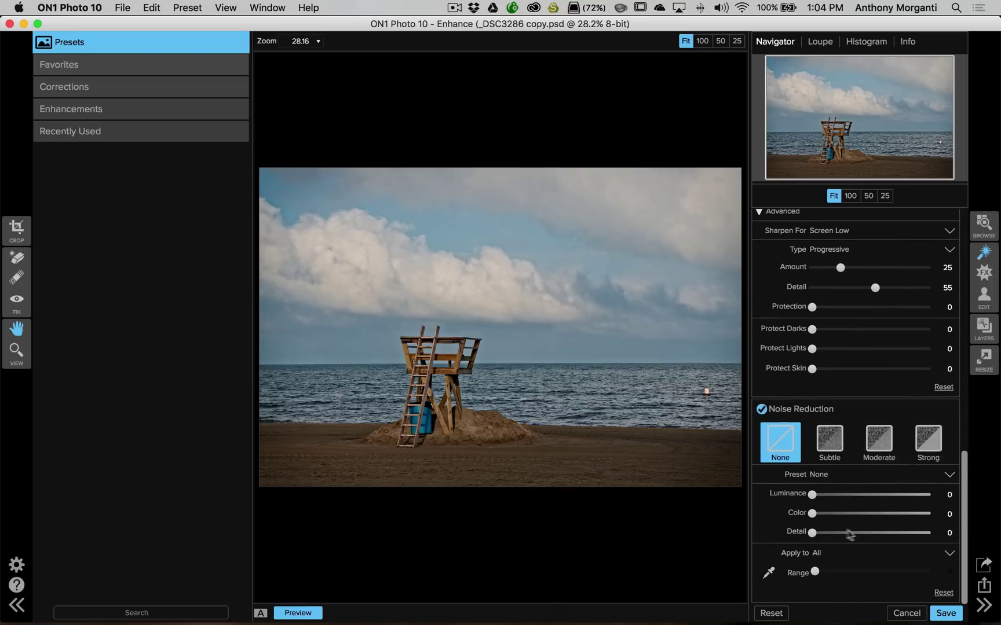
click(835, 440)
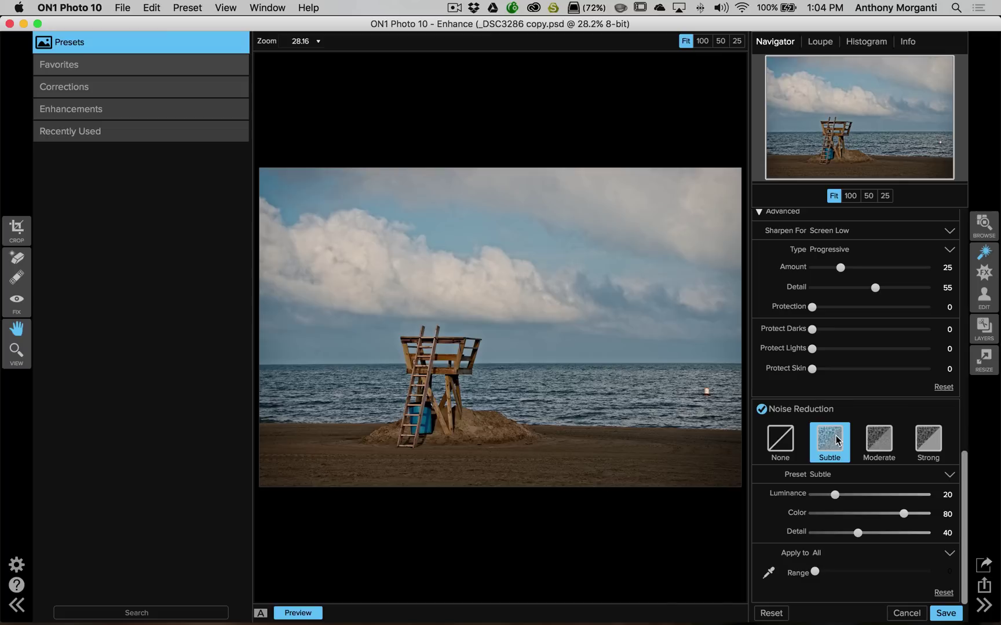
click(875, 440)
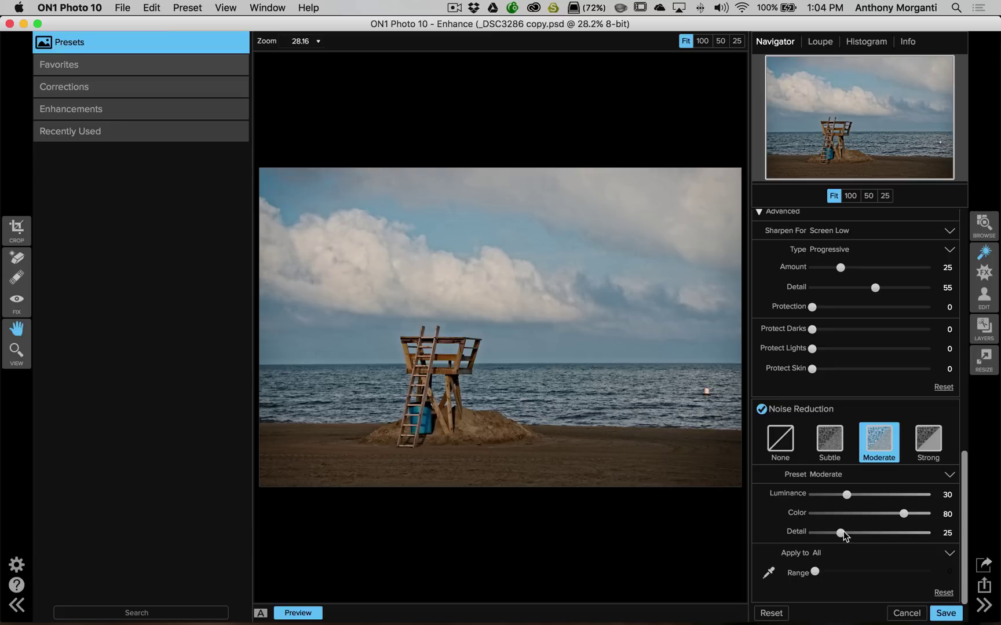
scroll(893, 412, up, 4)
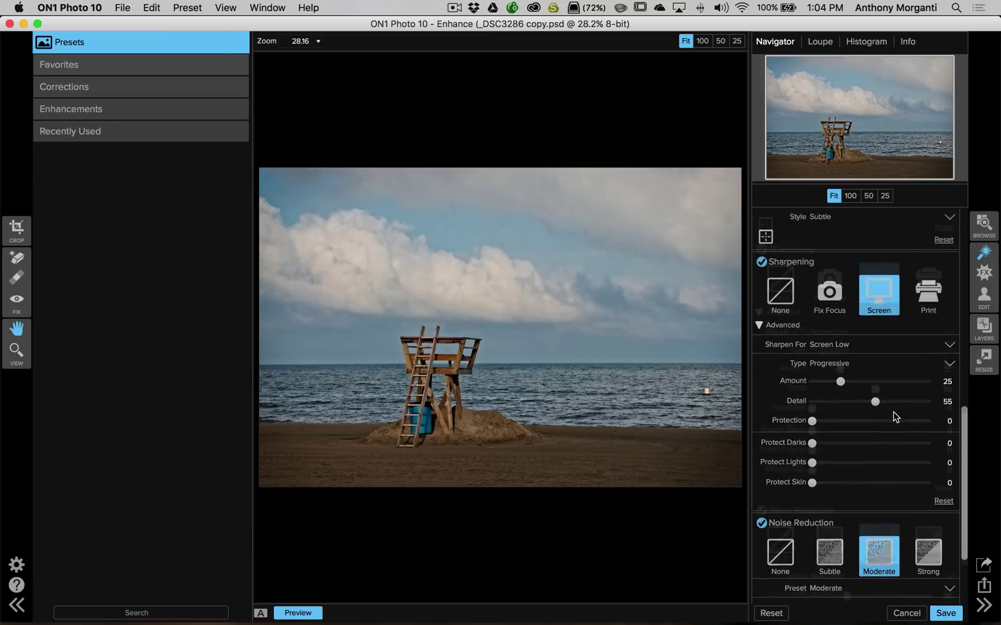
scroll(893, 412, up, 5)
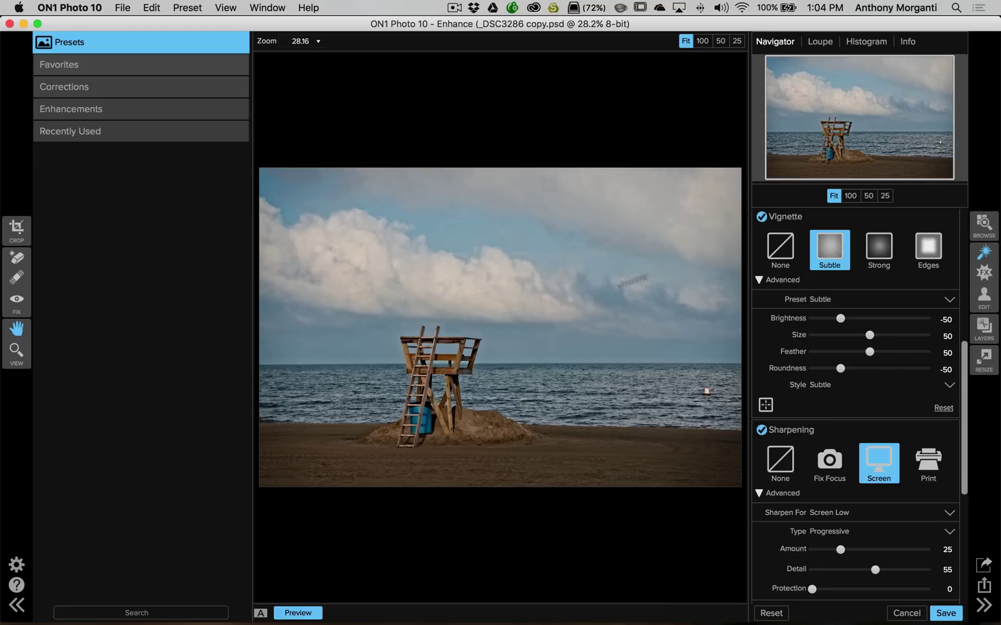
Step: Switch to the Effects module, showing filters from Adjustable Gradient to Vintage
click(984, 274)
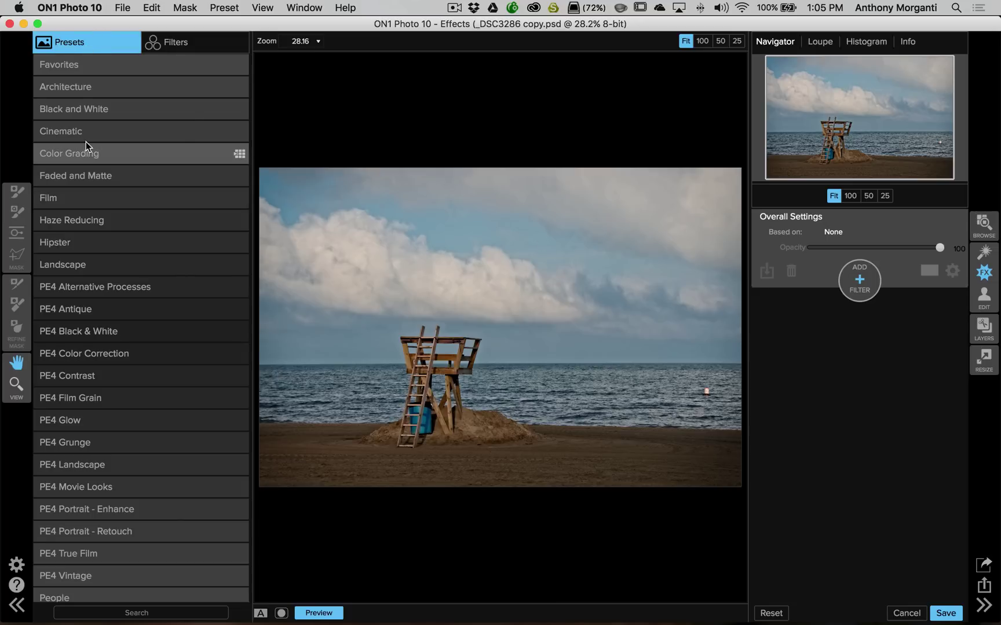
scroll(86, 141, down, 3)
scroll(86, 141, up, 3)
click(170, 42)
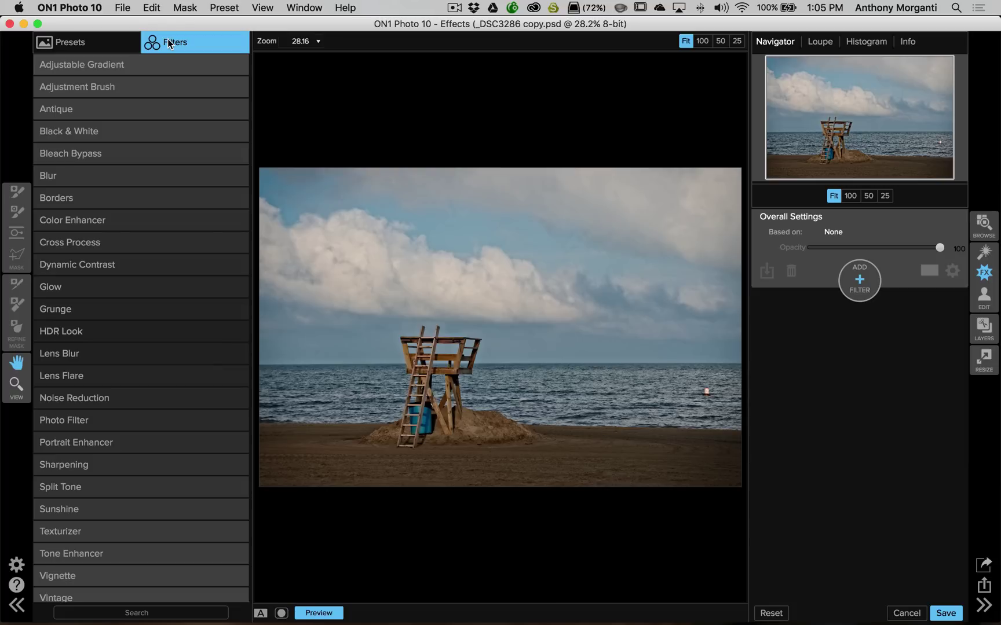
scroll(143, 155, down, 1)
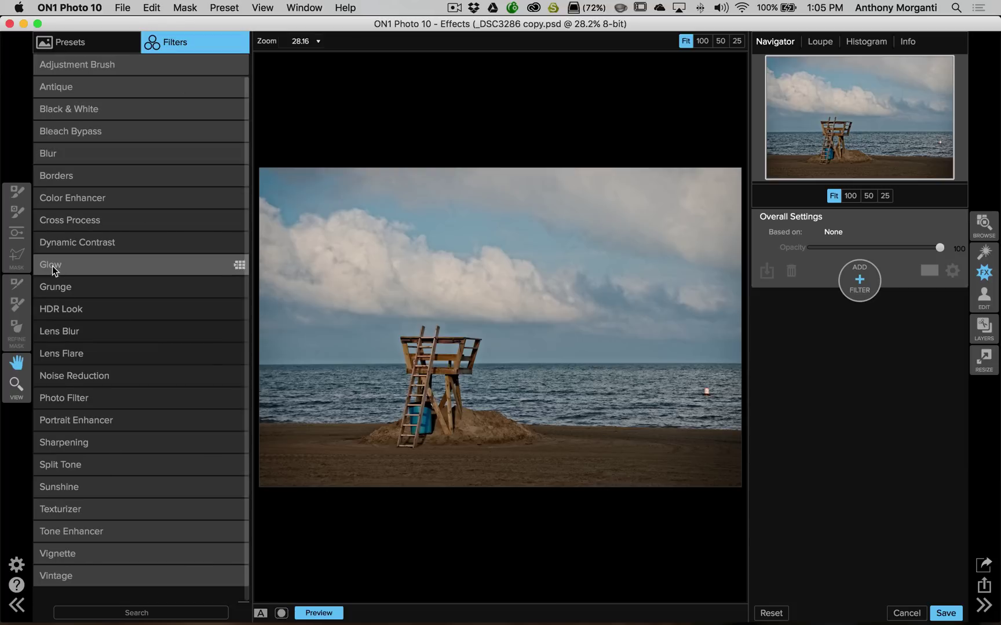
click(53, 289)
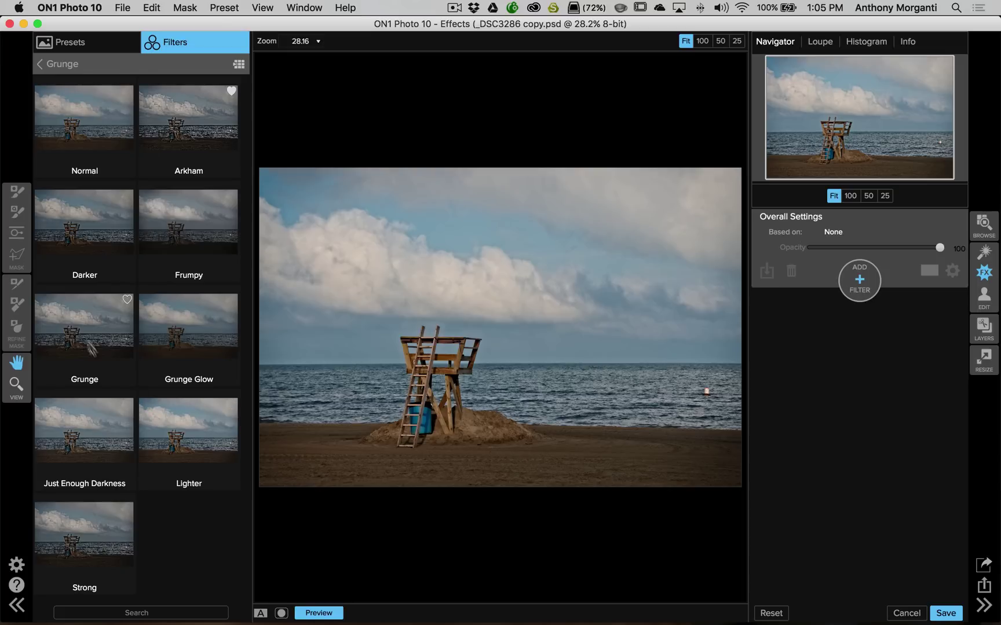
click(97, 322)
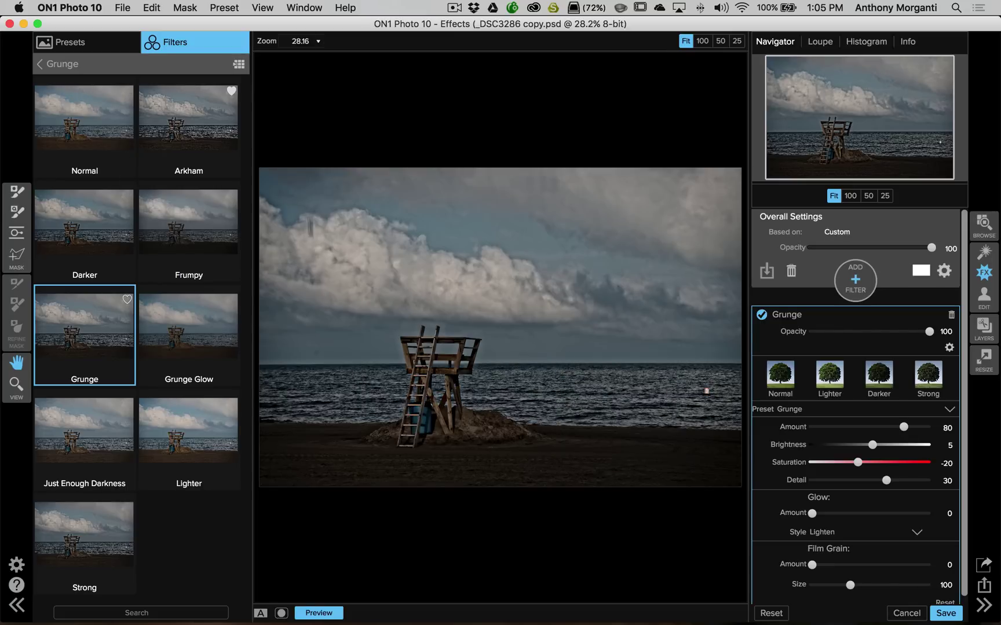
click(781, 617)
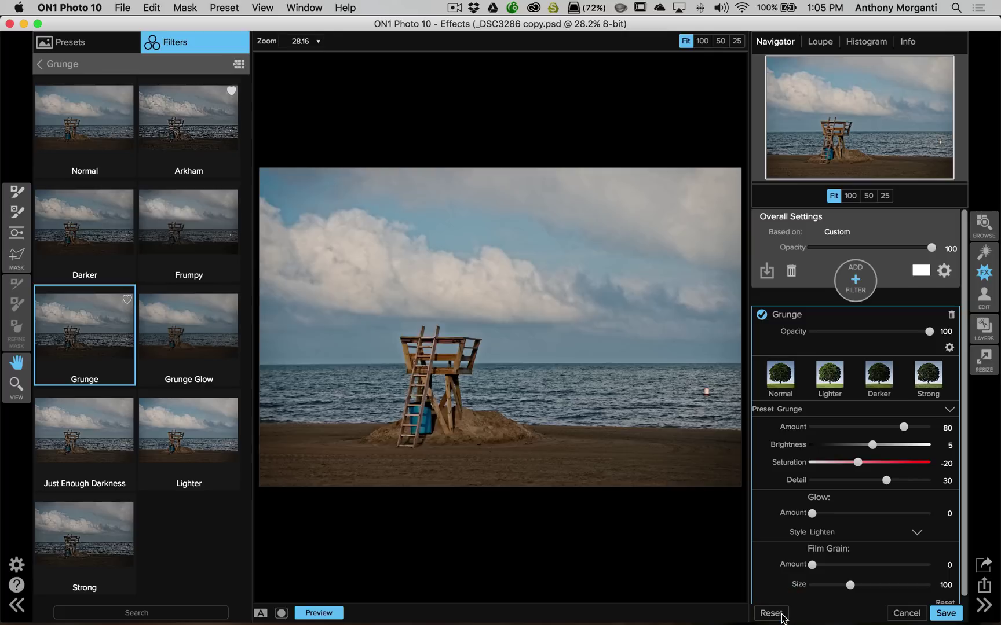
Step: Browse the preset categories, then return to the full list of filters
click(64, 44)
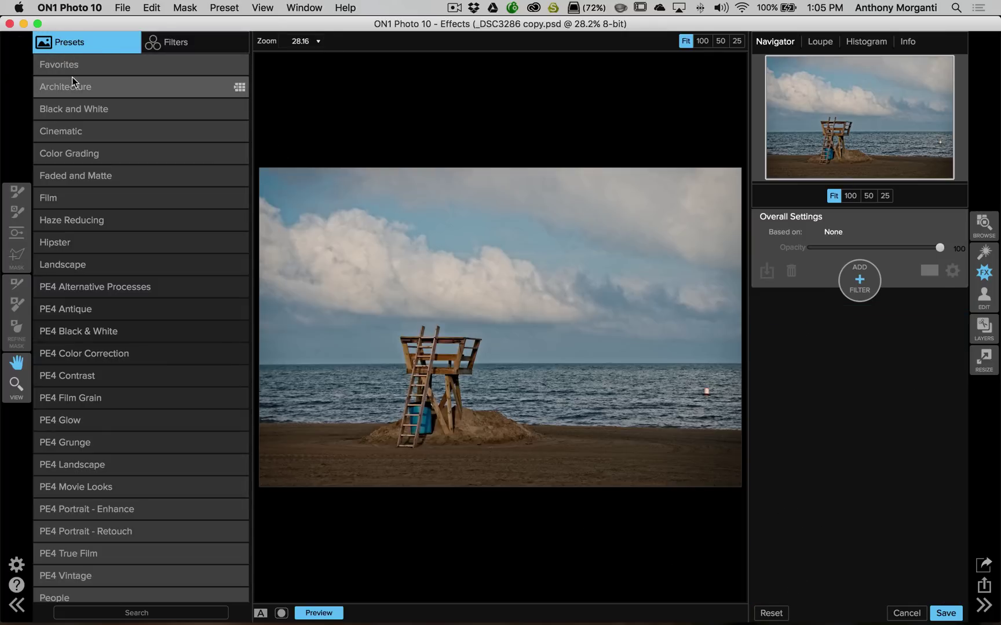
click(152, 43)
click(38, 65)
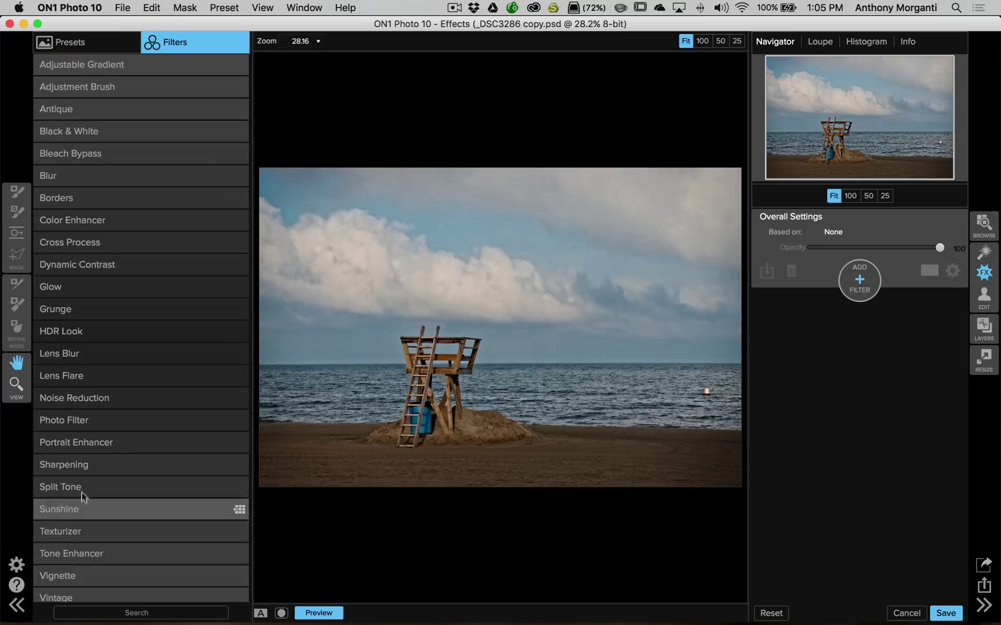
scroll(76, 140, down, 1)
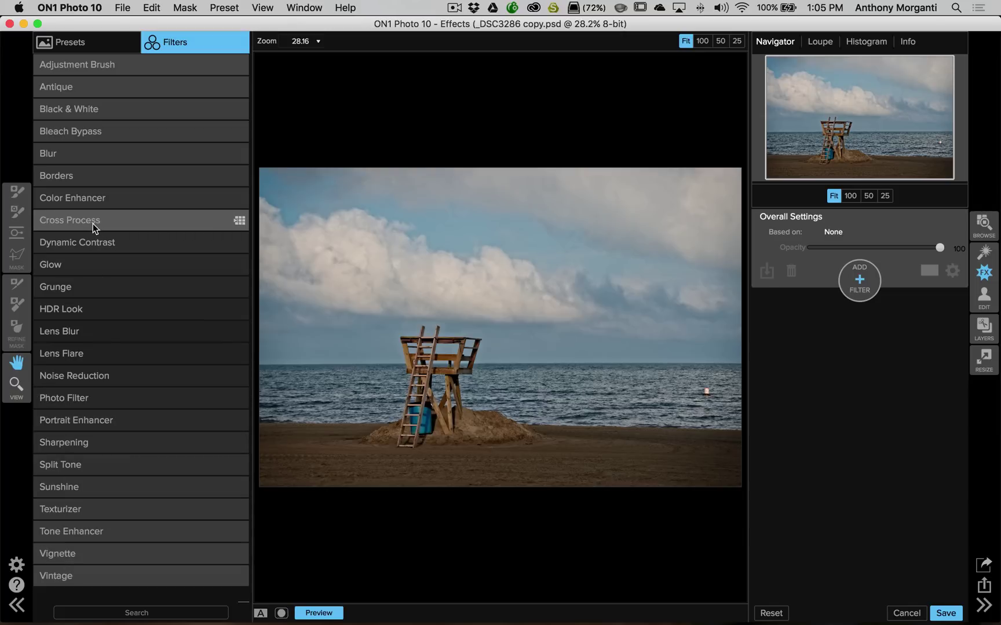
scroll(93, 224, up, 1)
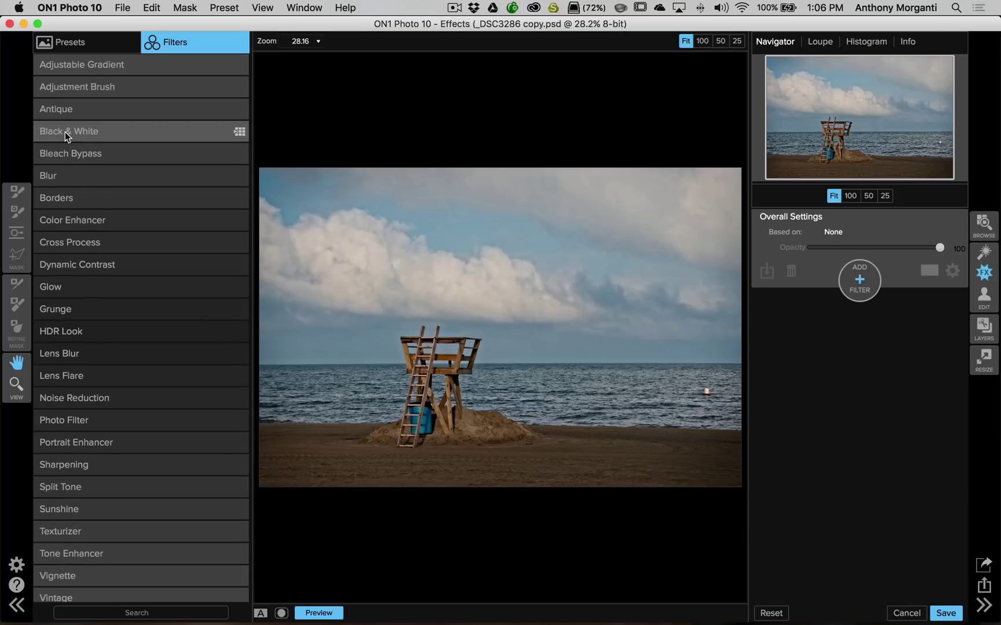
Step: Apply the Antique filter's Autochrome Green preset after trying Autochrome Cool
click(62, 109)
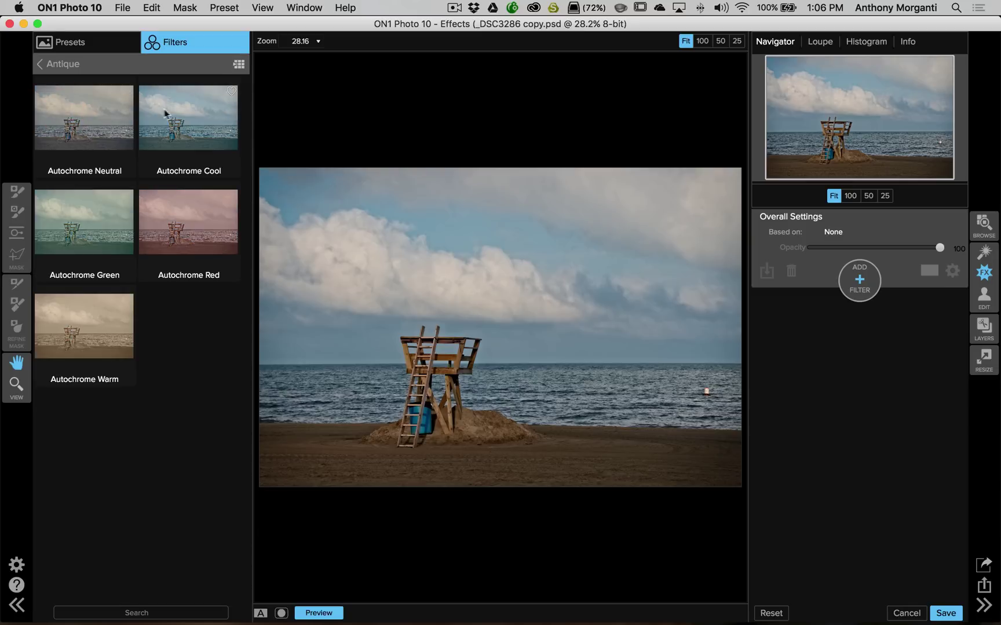
click(196, 116)
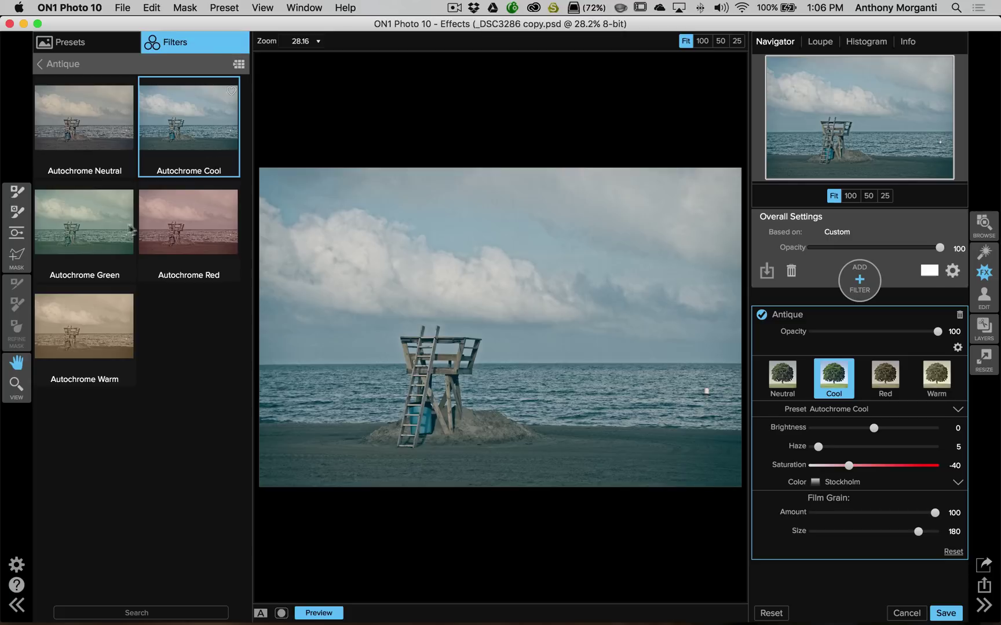
click(89, 220)
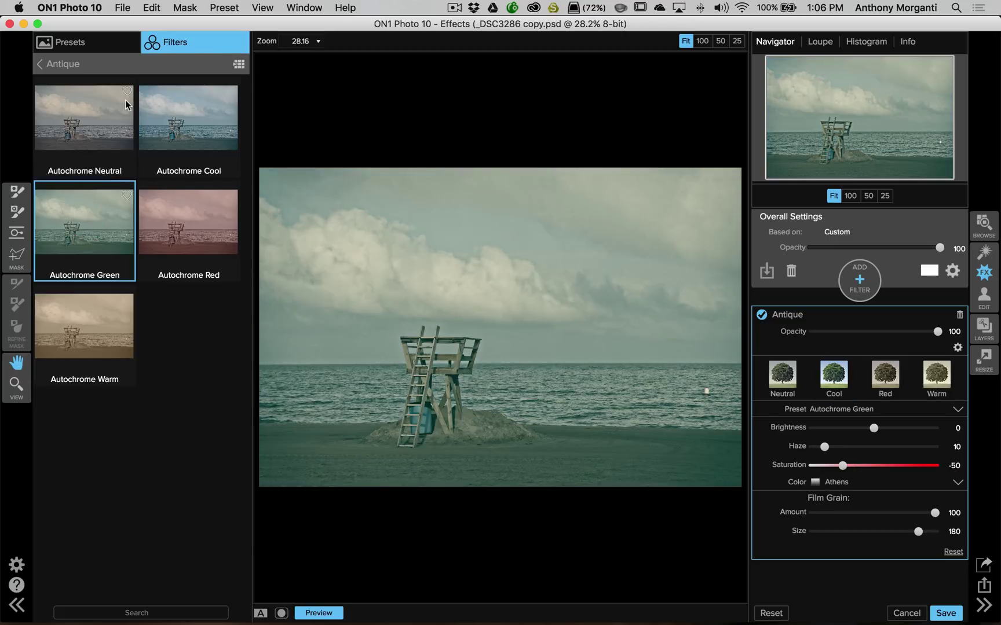
click(64, 65)
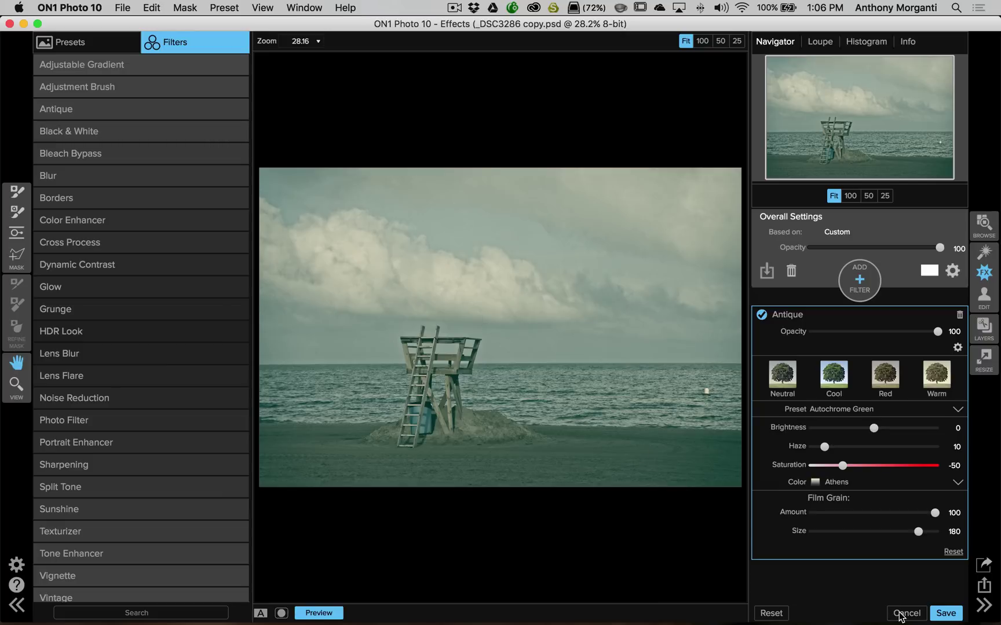
Step: Reset to remove the Antique filter and show the preset categories
click(780, 614)
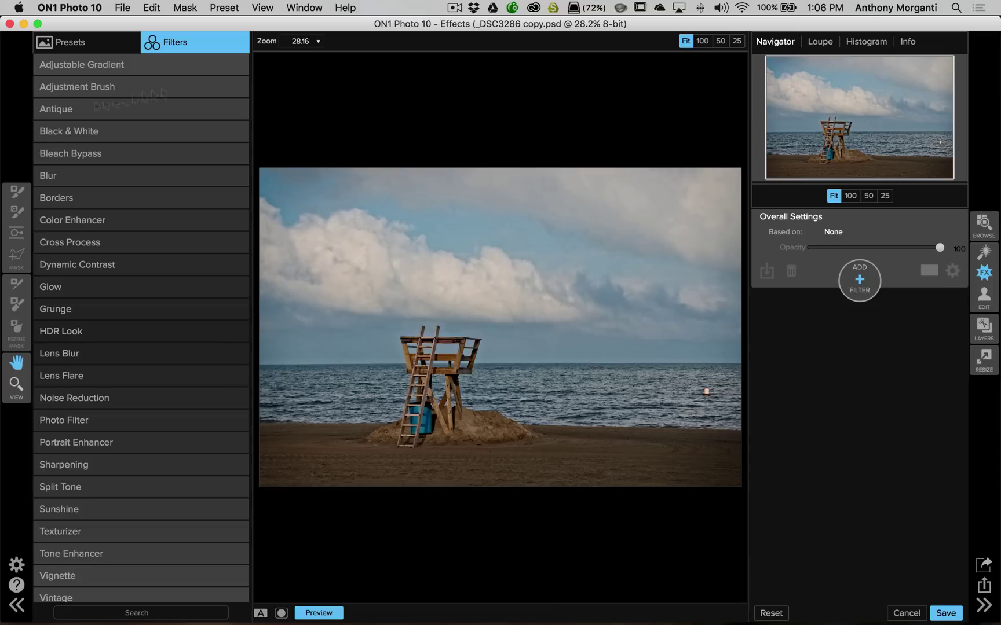
click(68, 43)
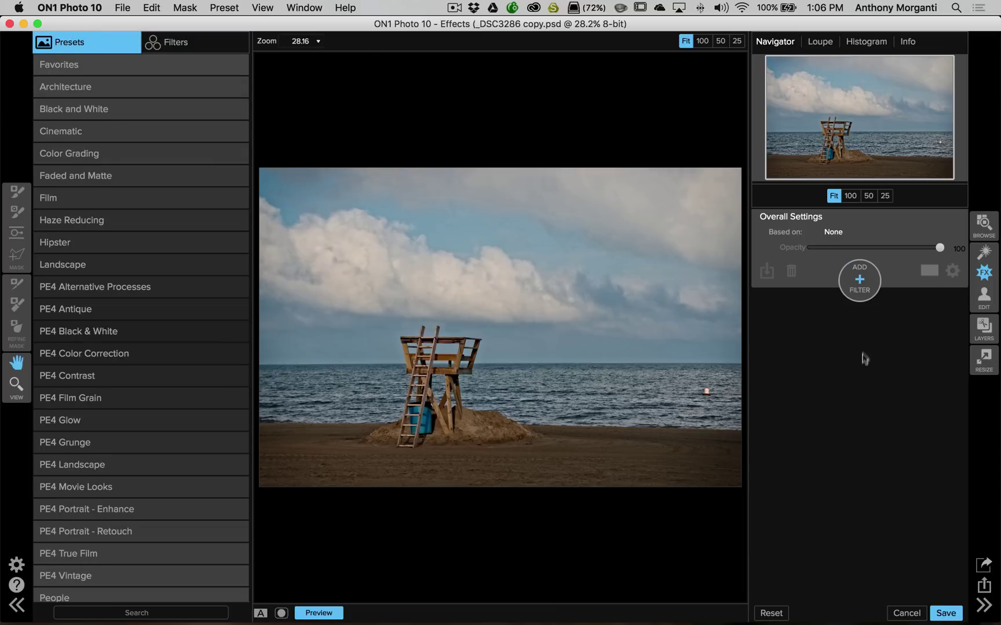